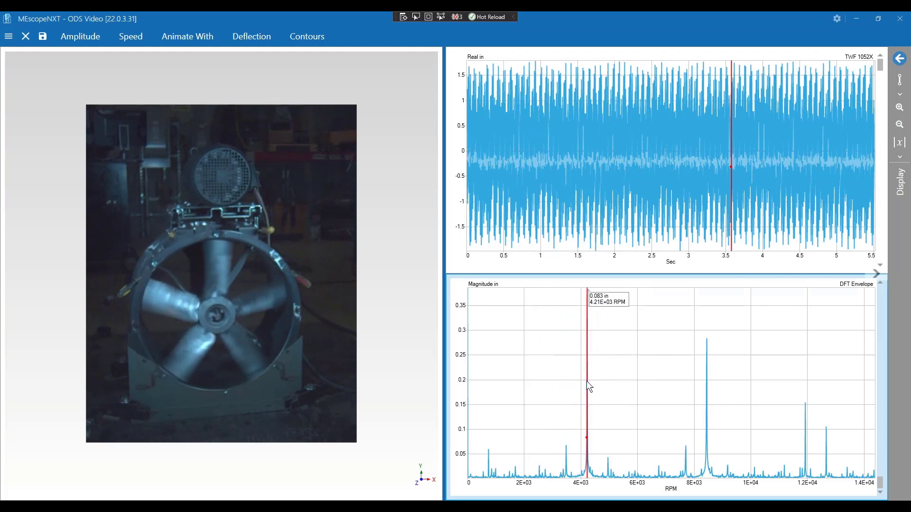
Place the line cursor on the DFT Envelope peak at 4.22E+03 RPM and turn on Orders for the cursor.
left_click_drag(590, 393, 587, 396)
left_click(899, 62)
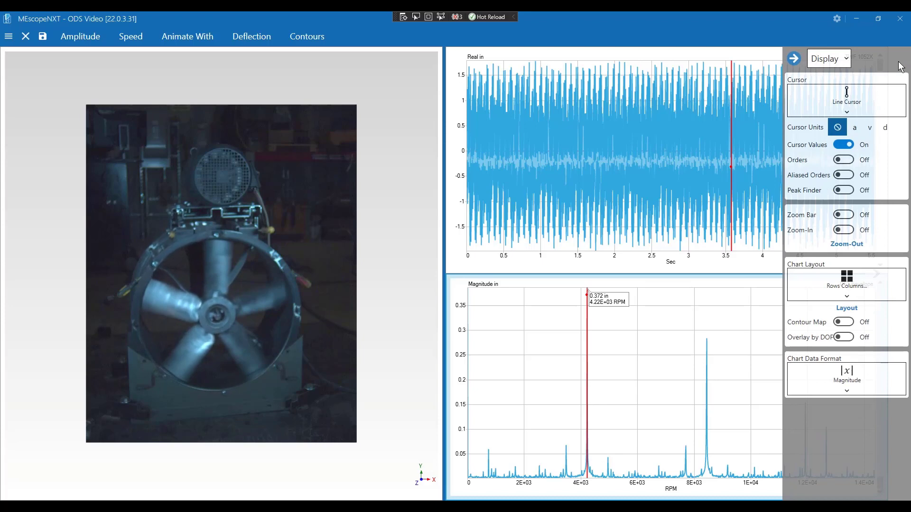
left_click(845, 160)
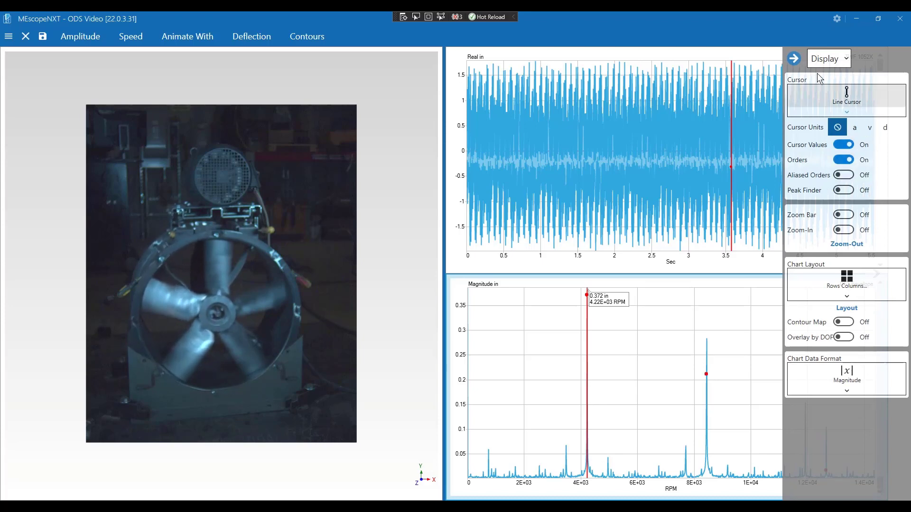
left_click(793, 59)
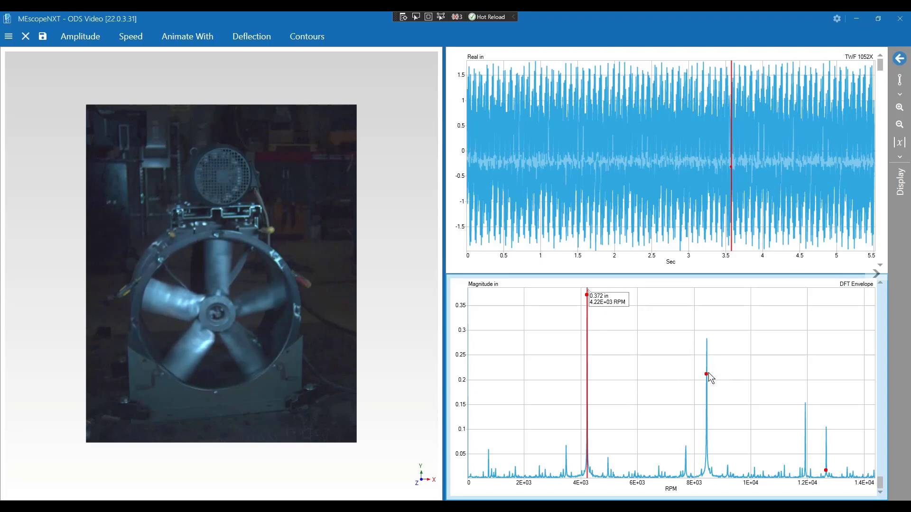
Change the DFT Envelope cursor to a band cursor and place it around the first-order peak, from about 4.04E+03 to 4.39E+03 RPM.
left_click(902, 84)
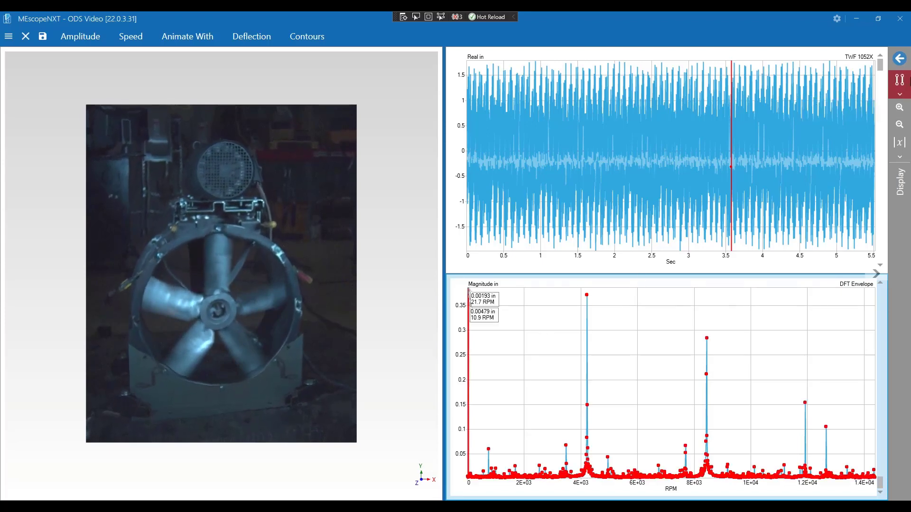
left_click(907, 86)
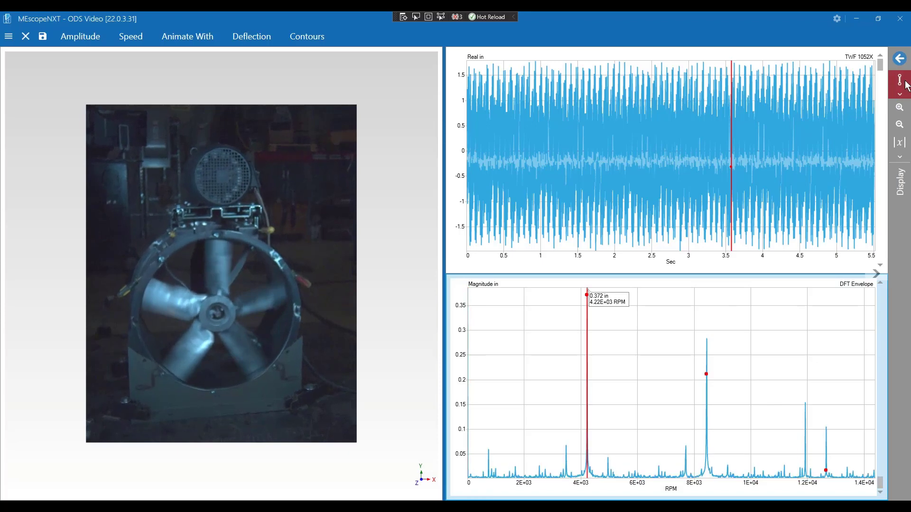
left_click(906, 85)
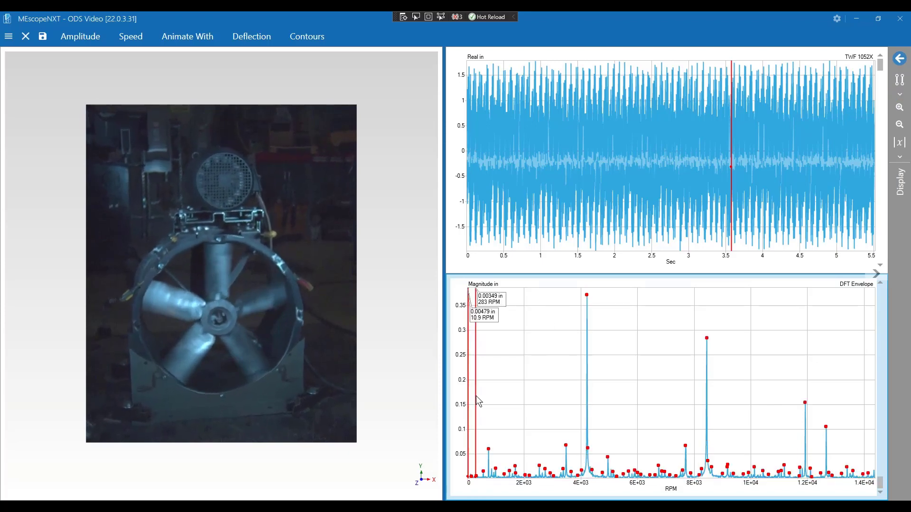
left_click_drag(476, 396, 587, 411)
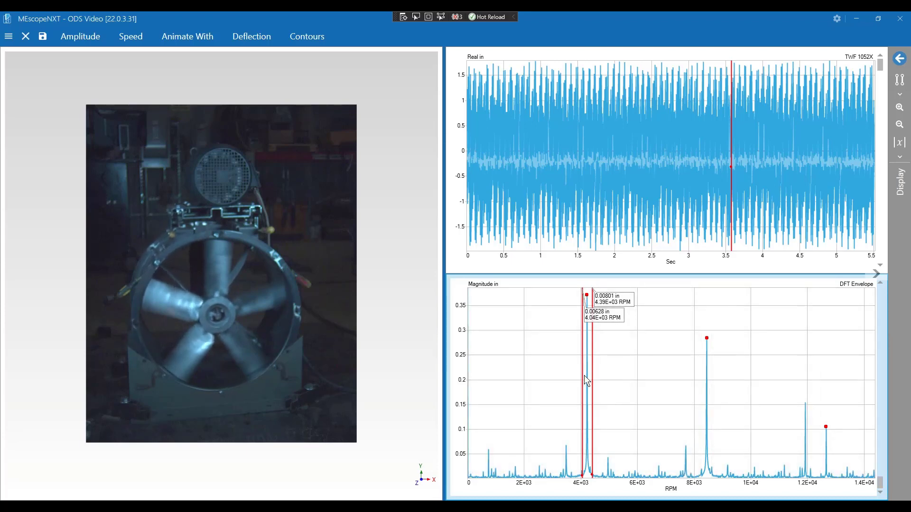
left_click_drag(585, 374, 588, 377)
left_click_drag(590, 413, 592, 415)
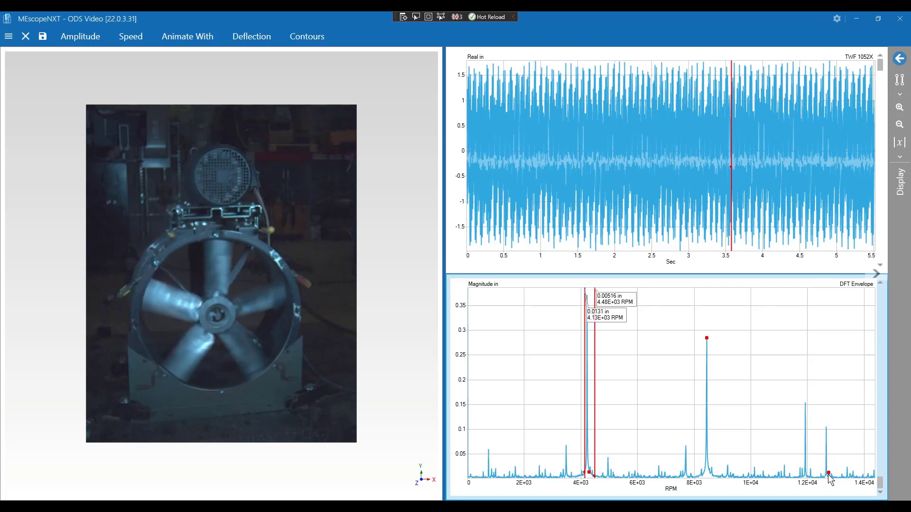
left_click(591, 424)
left_click_drag(590, 425, 587, 425)
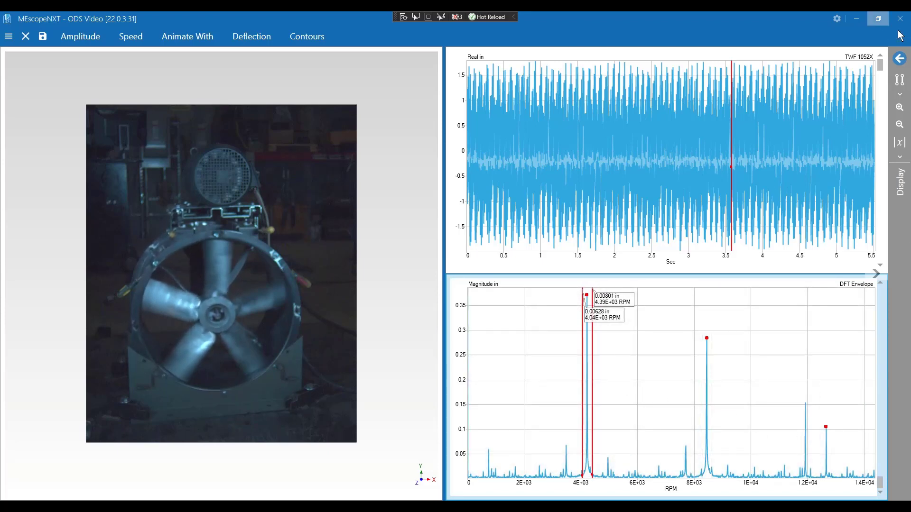
Change to the Peak Cursor and centre its band on the 4.22E+03 RPM peak of the DFT Envelope.
left_click(900, 79)
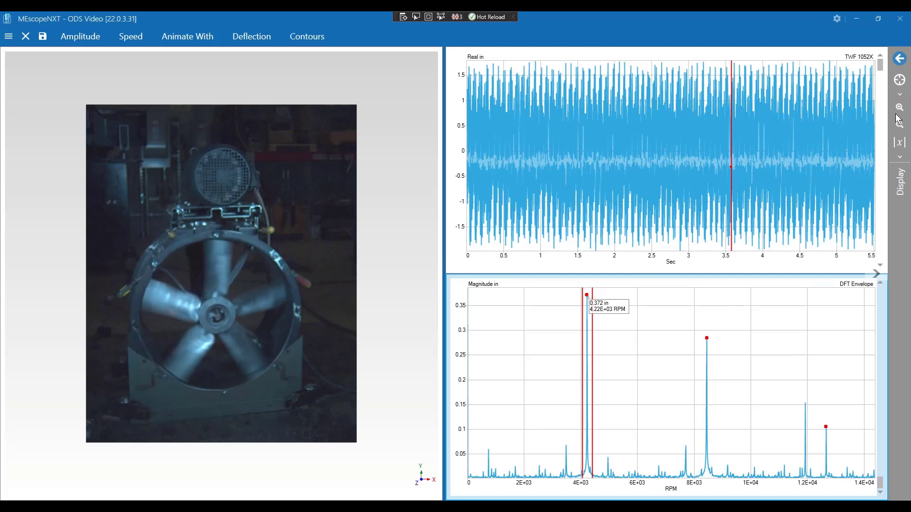
left_click_drag(587, 418, 586, 418)
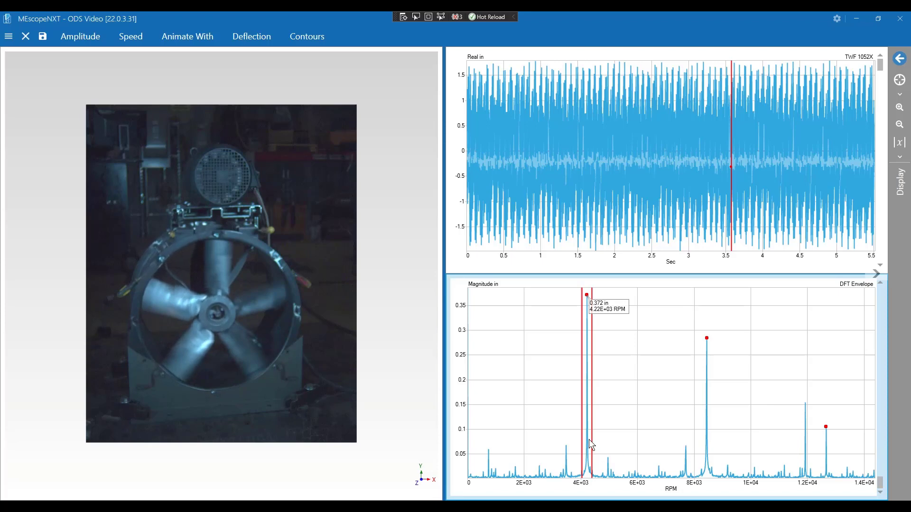
left_click_drag(588, 440, 588, 440)
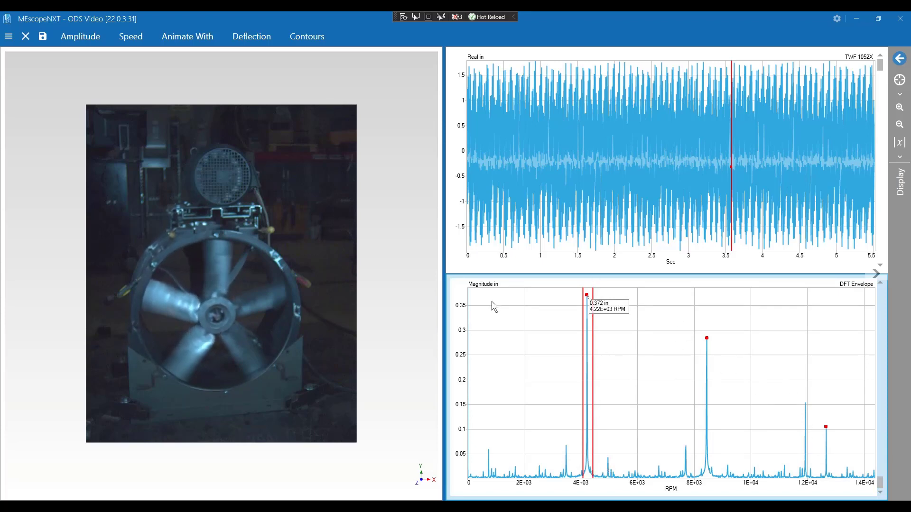
Display the Aliased Orders of the 4.22E+03 RPM peak in place of the regular Orders.
left_click(900, 59)
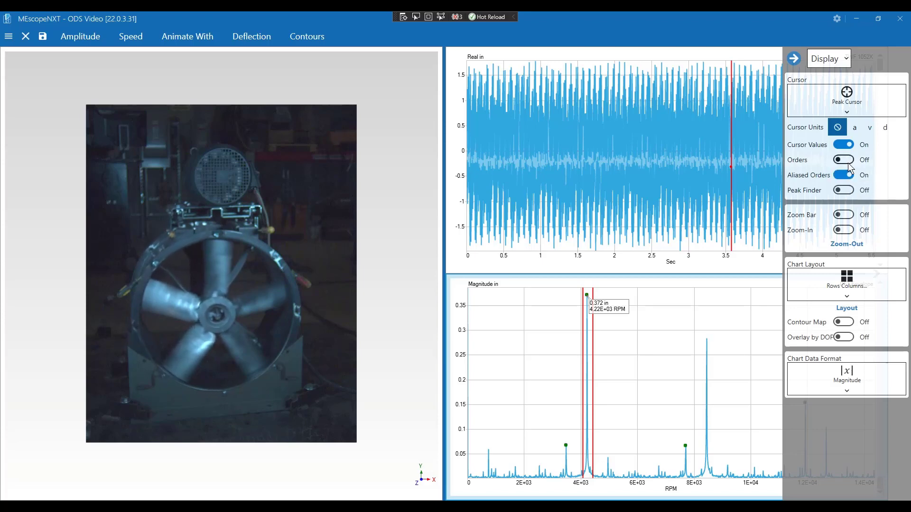
left_click(847, 174)
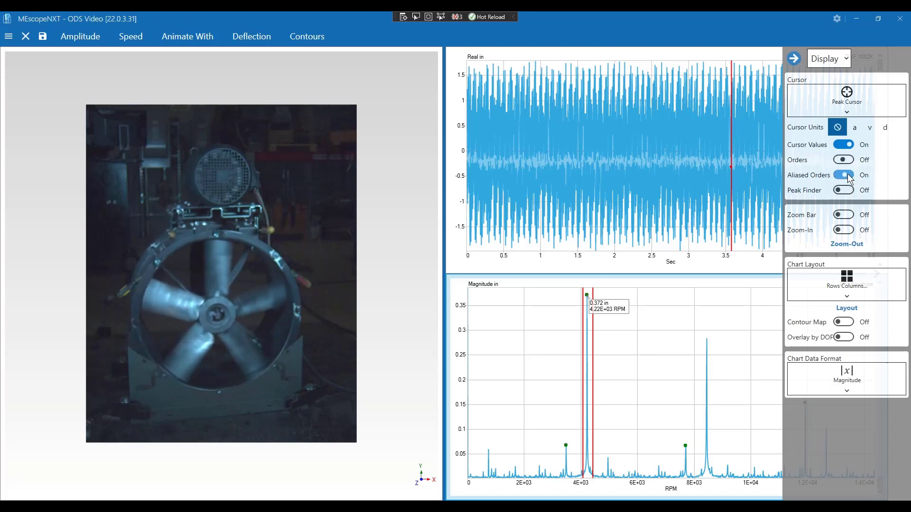
left_click(847, 159)
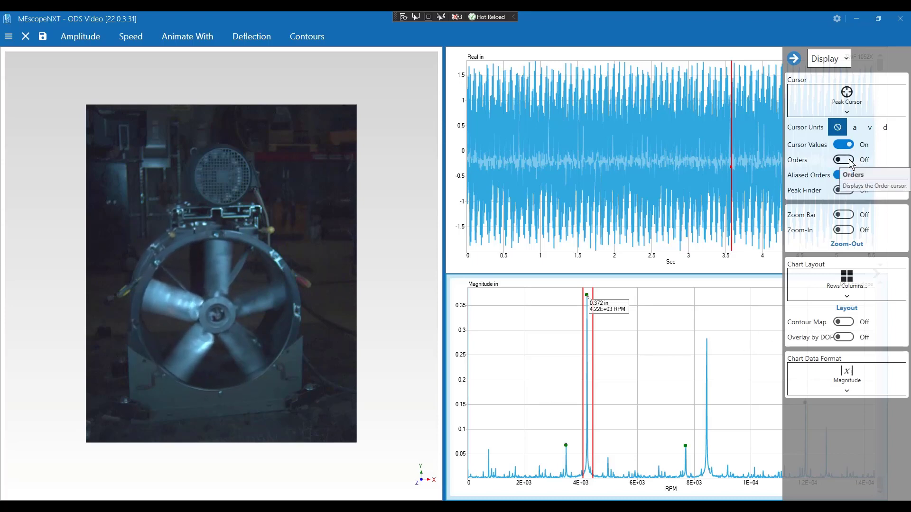
left_click(795, 57)
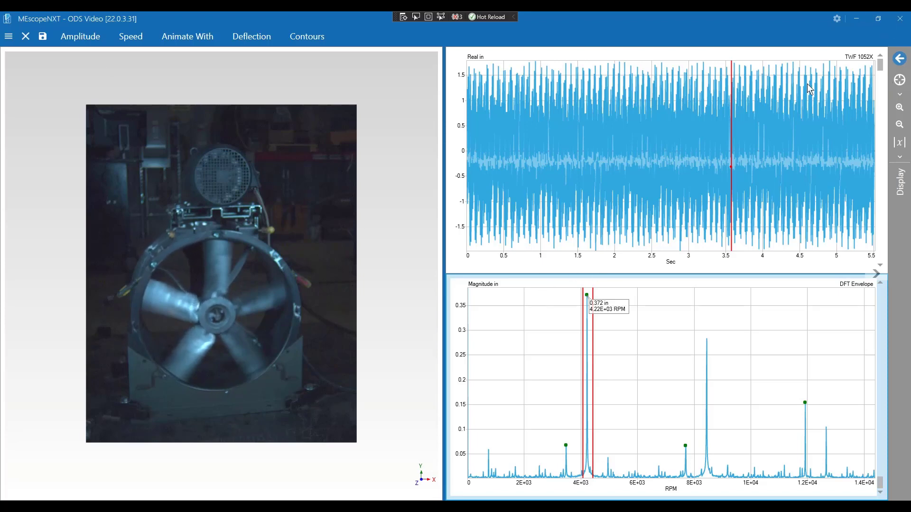
Switch the cursor display back from Aliased Orders to Orders.
left_click(903, 59)
left_click(845, 160)
left_click(794, 58)
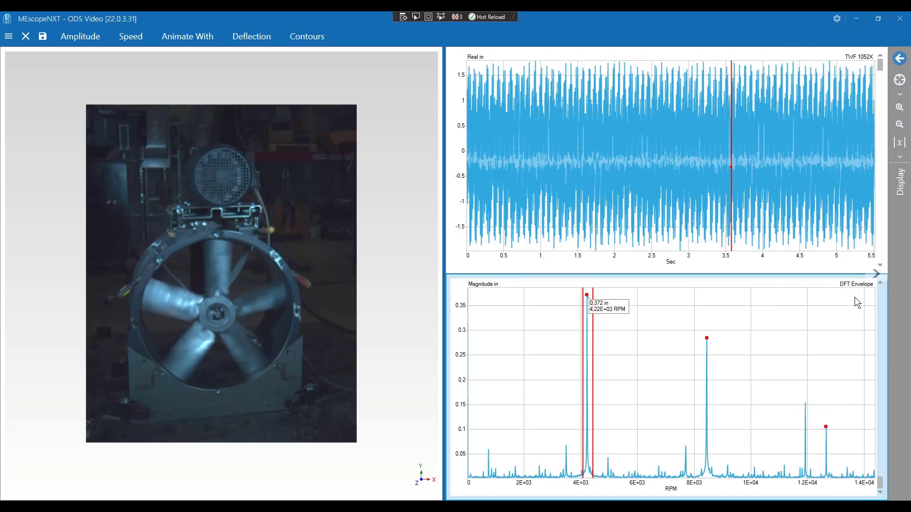
Apply an Orders Filter with the cursor band narrowed around the 4.22E+03 RPM peak, and accept the result.
left_click(8, 36)
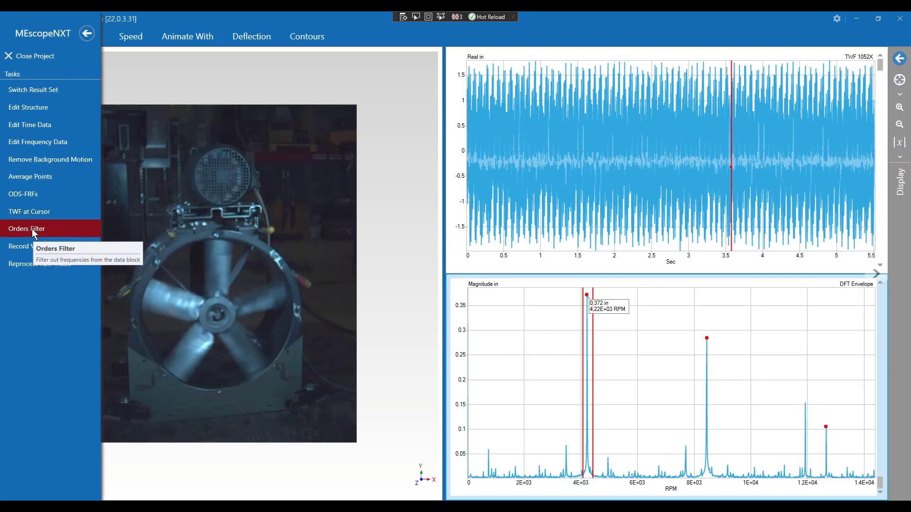
left_click(33, 229)
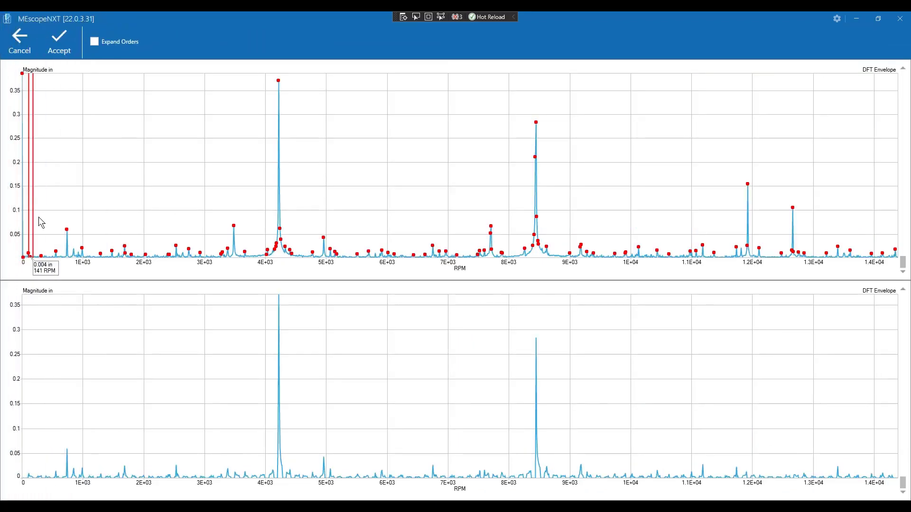
mouse_move(41, 237)
left_mouse_down()
mouse_move(206, 220)
mouse_move(280, 224)
left_mouse_up()
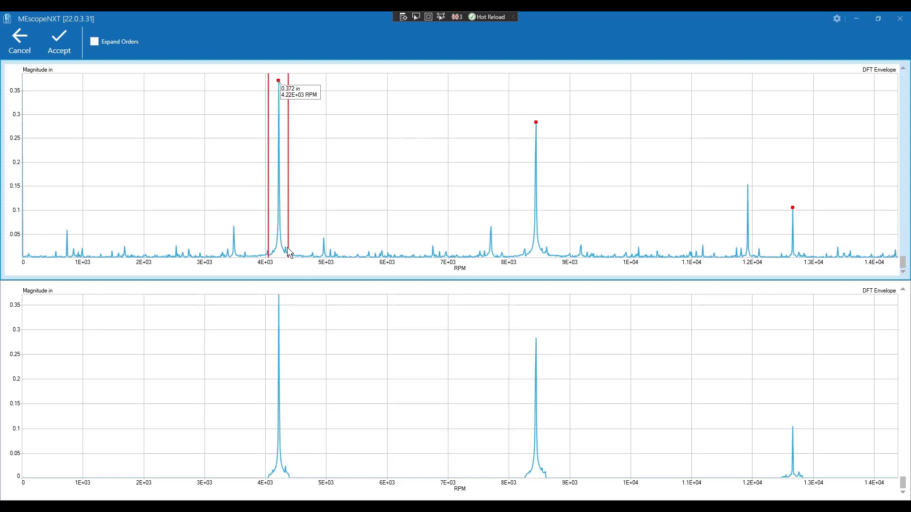
left_click_drag(288, 255, 275, 260)
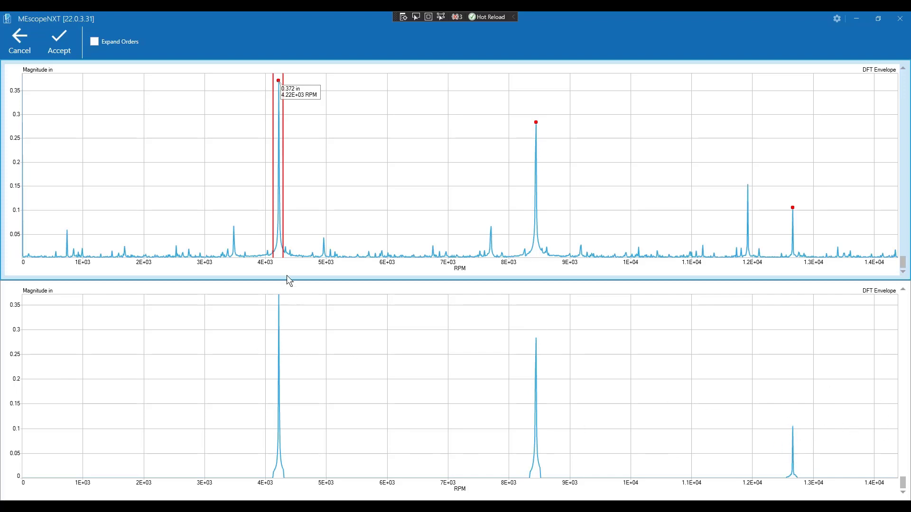
left_click(54, 53)
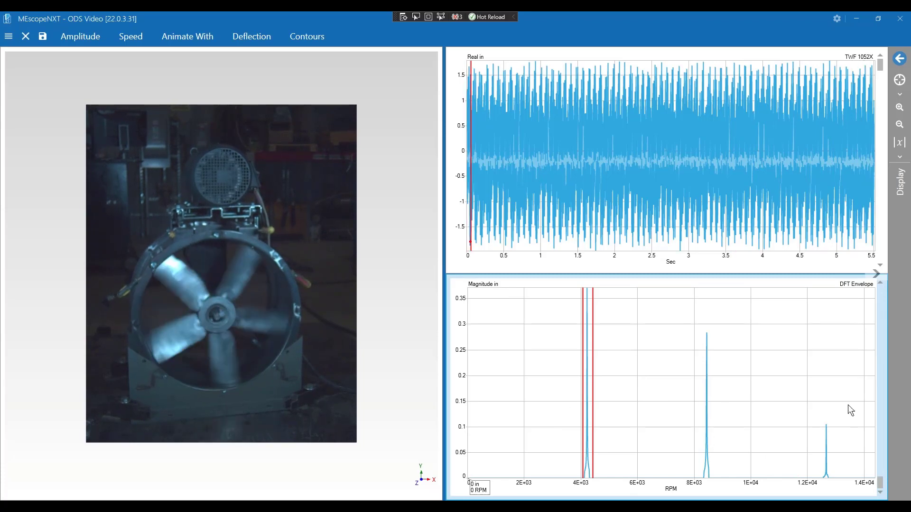
Sweep the peak cursor across the filtered spectrum and return it to the 4.22E+03 RPM peak.
left_click(587, 444)
left_click_drag(588, 445, 724, 468)
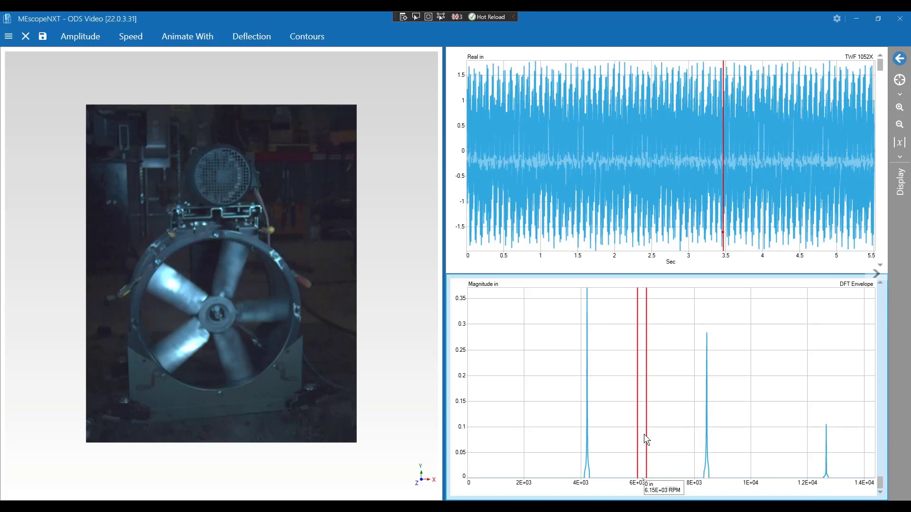
left_click_drag(644, 434, 587, 445)
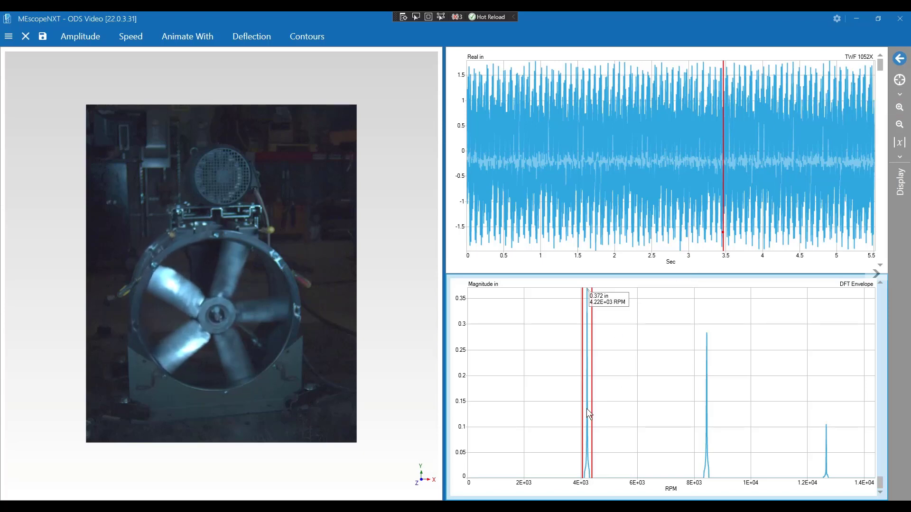
left_click_drag(586, 408, 590, 456)
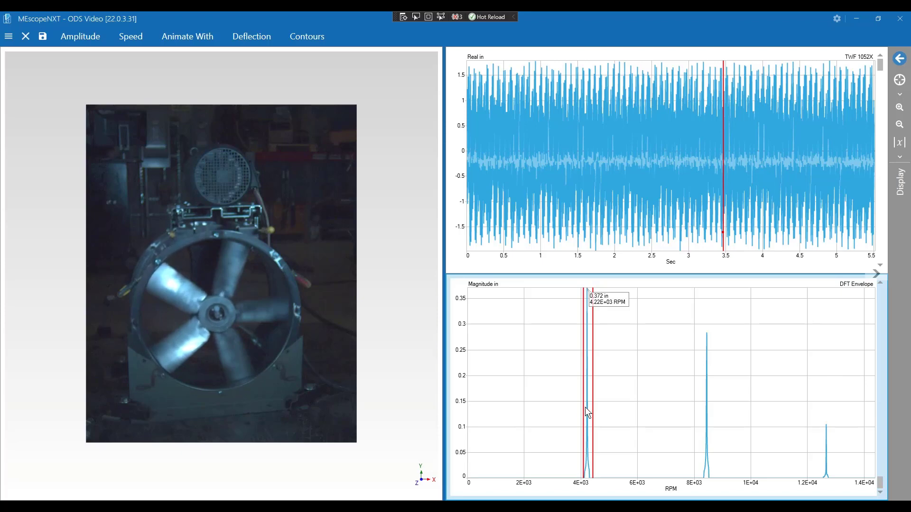
Switch the displayed result set to Original.
left_click(14, 46)
left_click(47, 90)
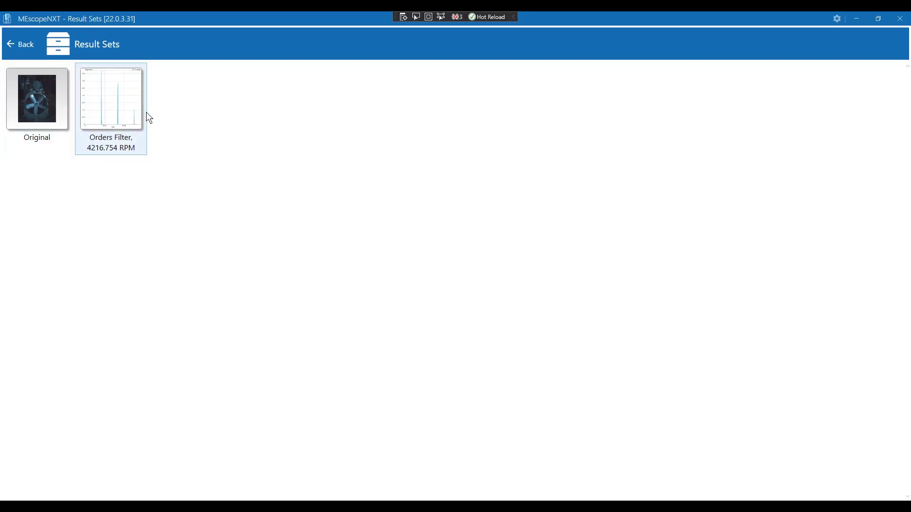
left_click(52, 98)
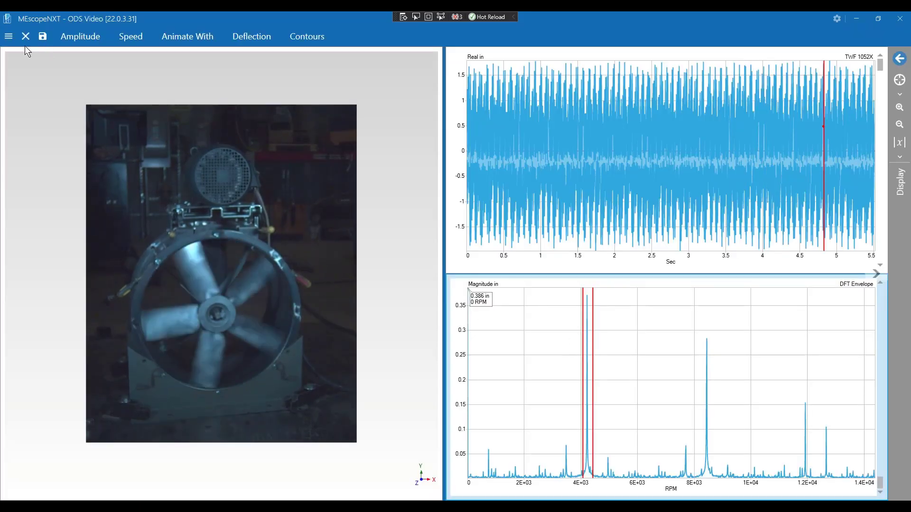
Start a new Orders Filter on the original data and fit the cursor band closely around the 4.22E+03 RPM peak.
left_click(8, 36)
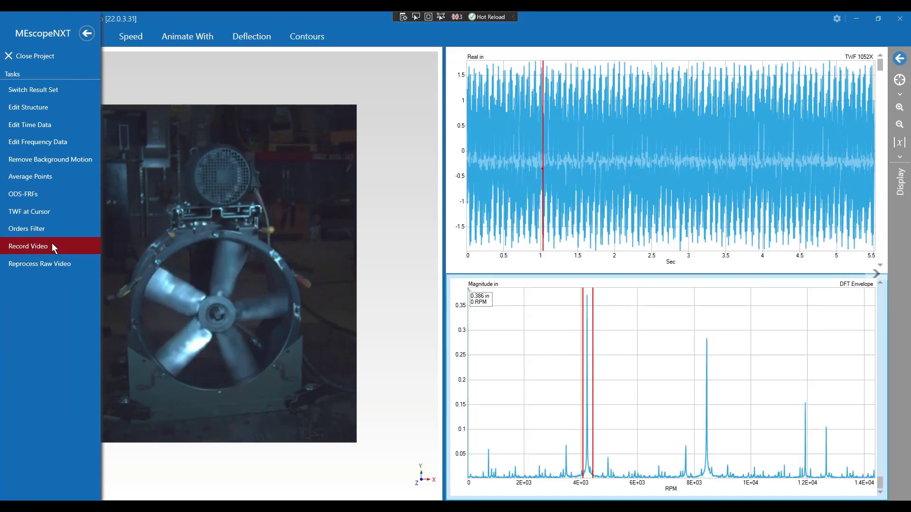
left_click(48, 229)
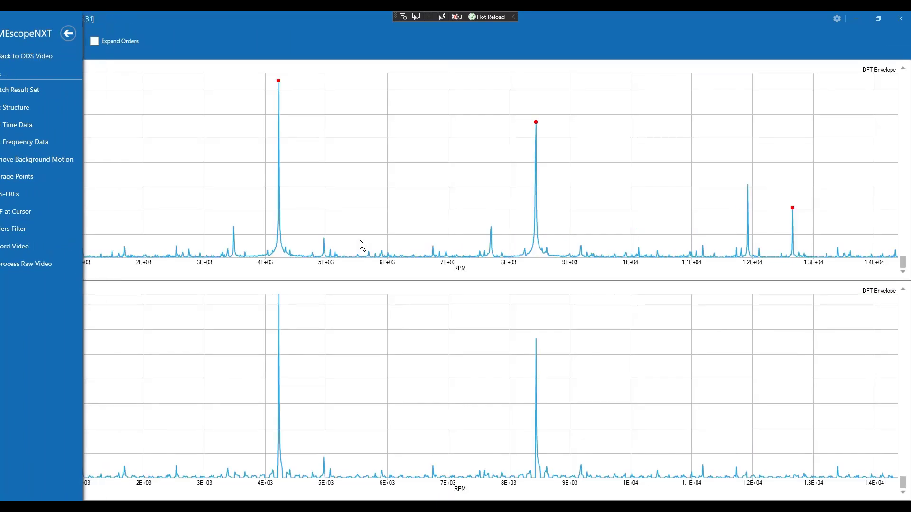
left_click_drag(33, 240, 41, 241)
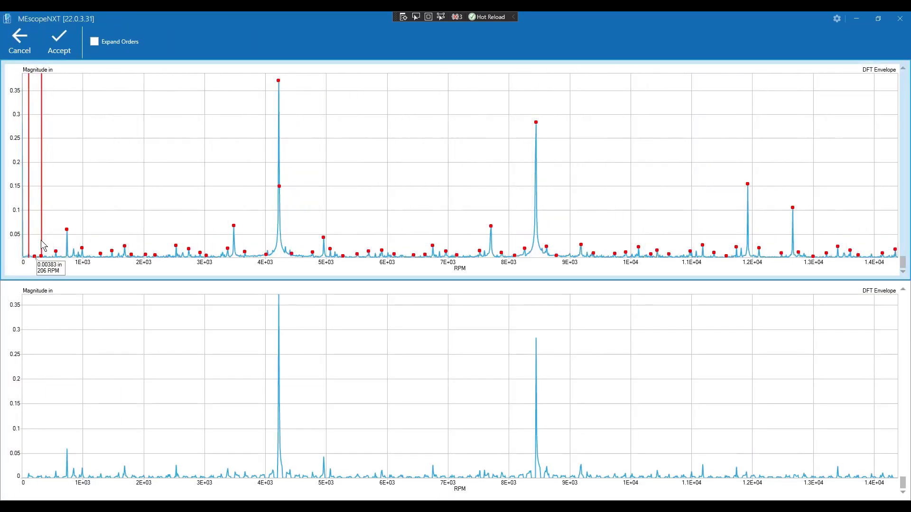
left_click(278, 237)
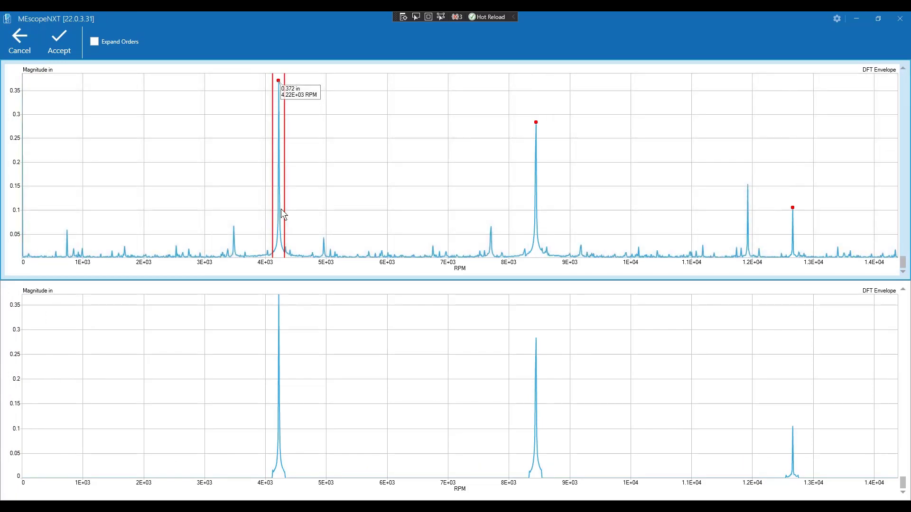
left_click(273, 252)
left_click_drag(274, 252, 279, 251)
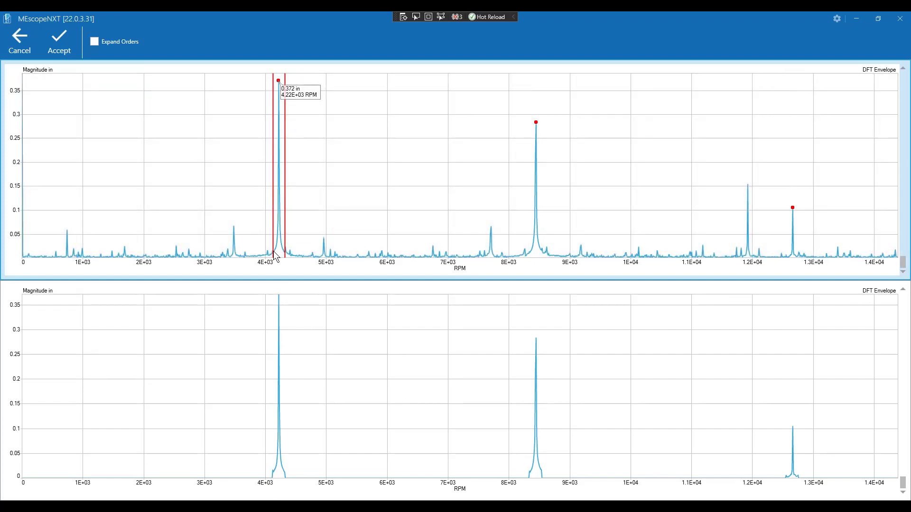
left_click_drag(273, 251, 274, 251)
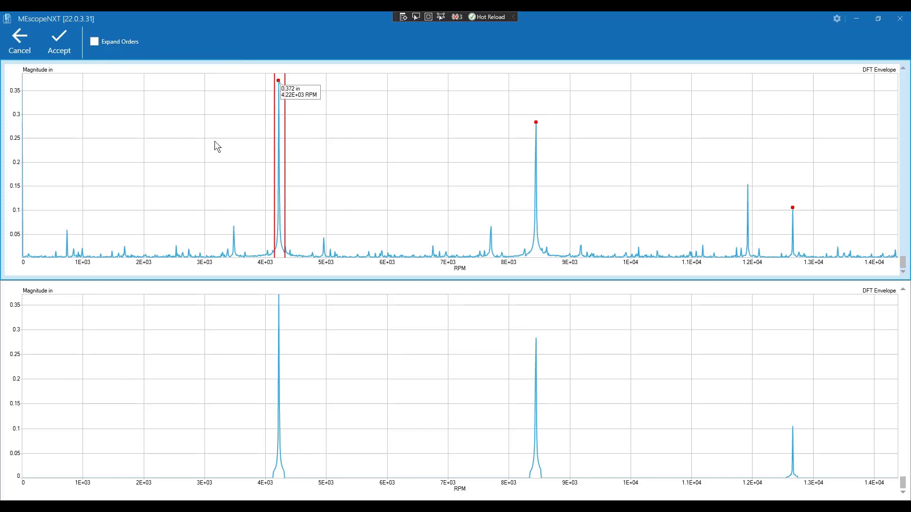
Enable Expand Orders with the cursor band kept around the 4.22E+03 RPM peak, and accept the Orders Filter.
left_click(95, 41)
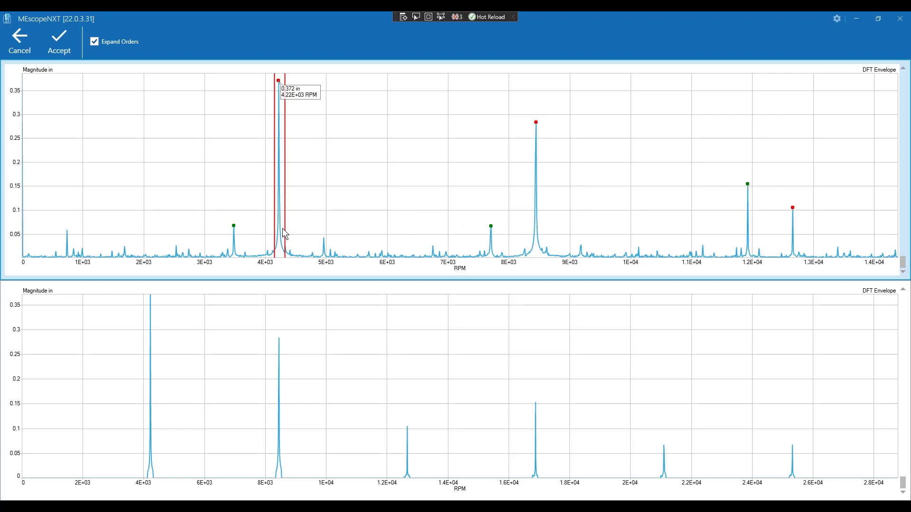
left_click_drag(283, 229, 279, 236)
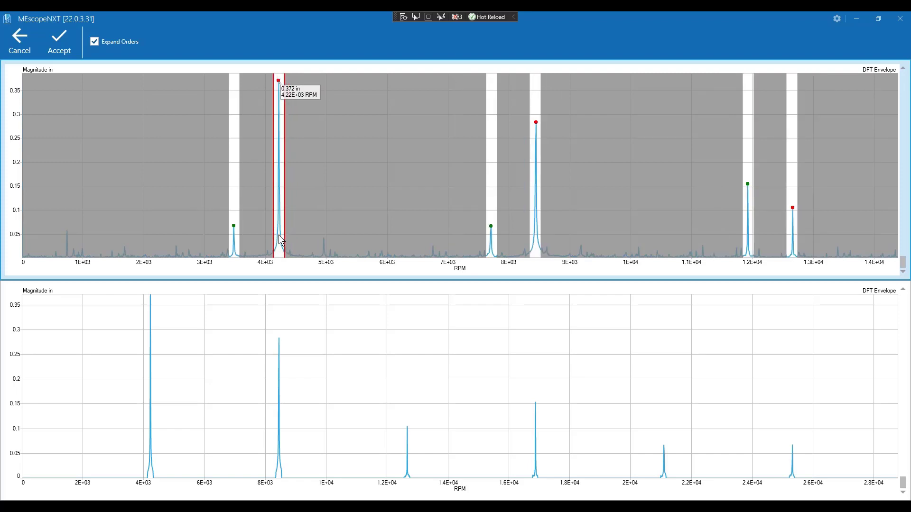
left_click_drag(279, 236, 279, 235)
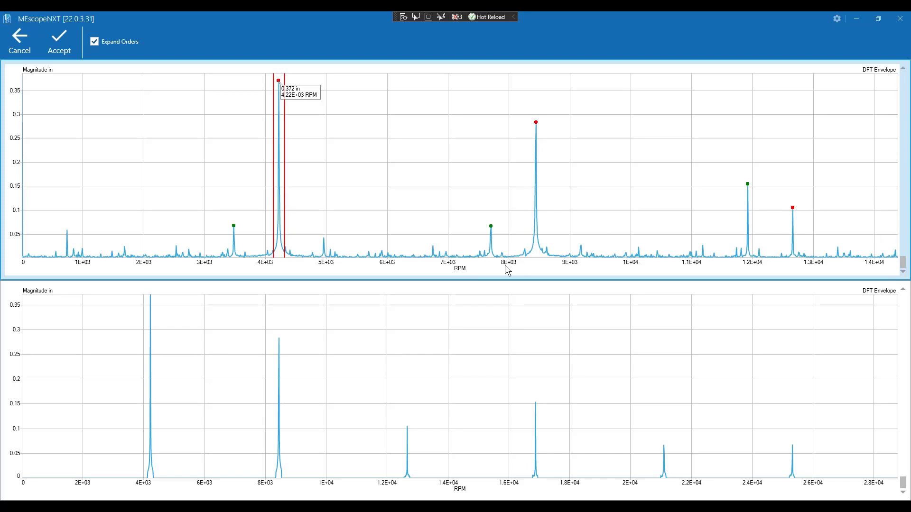
left_click(67, 50)
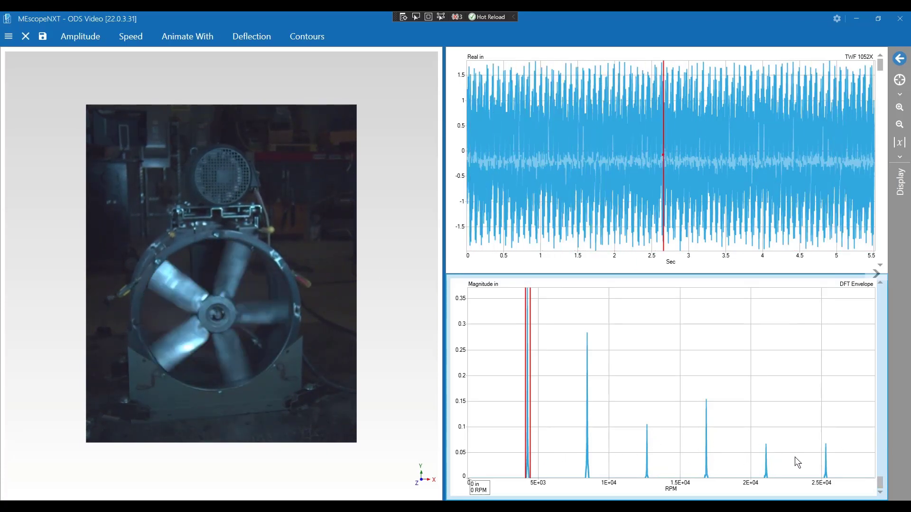
Widen the cursor band in the expanded-order spectrum and position it around the 4.22E+03 RPM peak.
left_click_drag(529, 451, 529, 459)
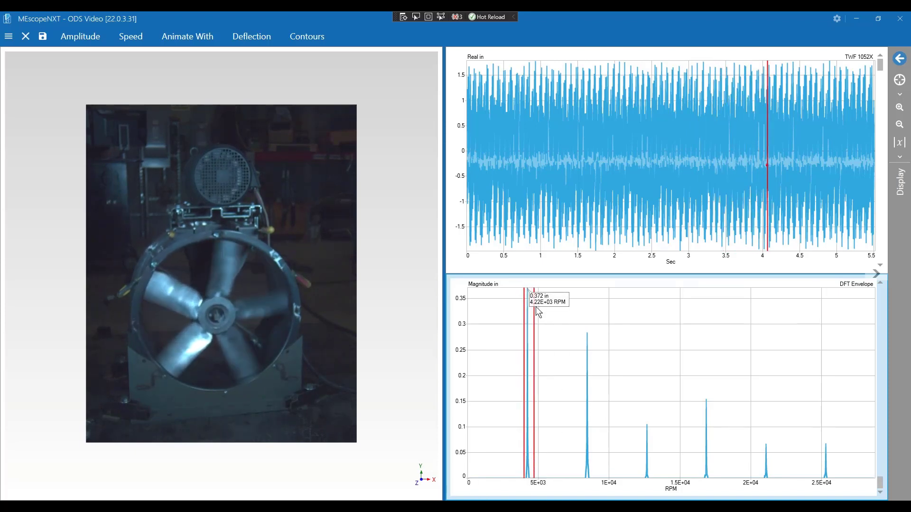
left_click_drag(528, 422, 526, 463)
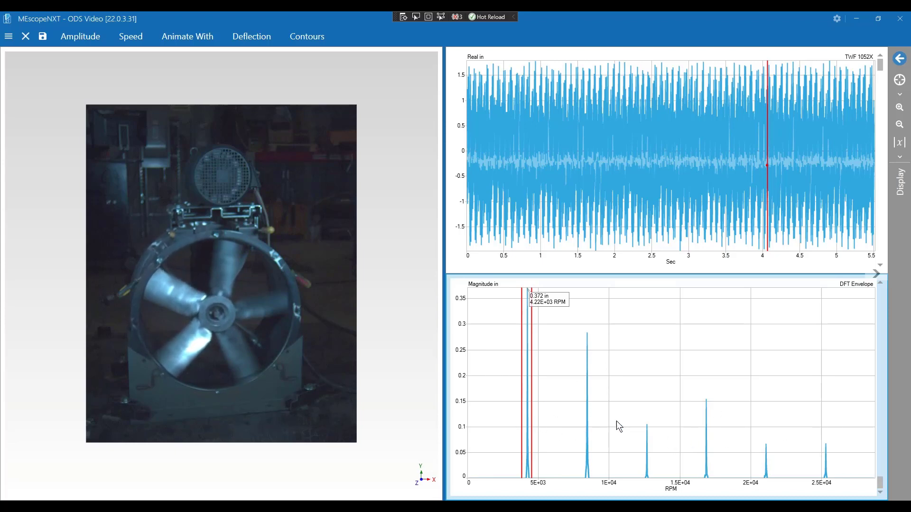
Review the saved result sets and the actions available for the expanded Orders Filter result, and return to the ODS video.
left_click(14, 42)
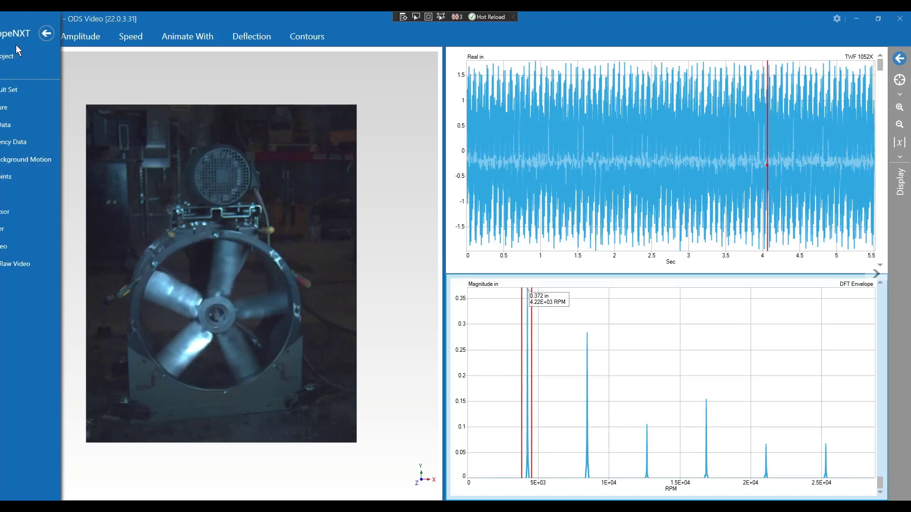
left_click(29, 87)
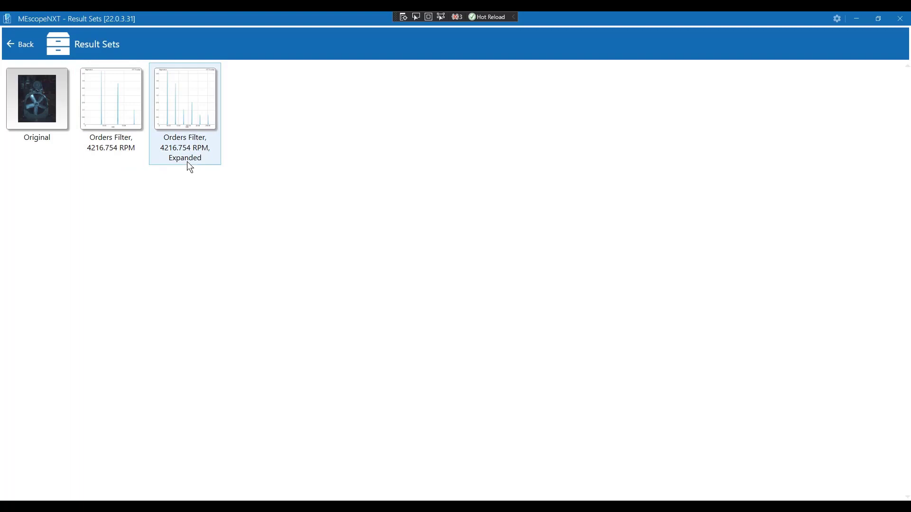
right_click(193, 115)
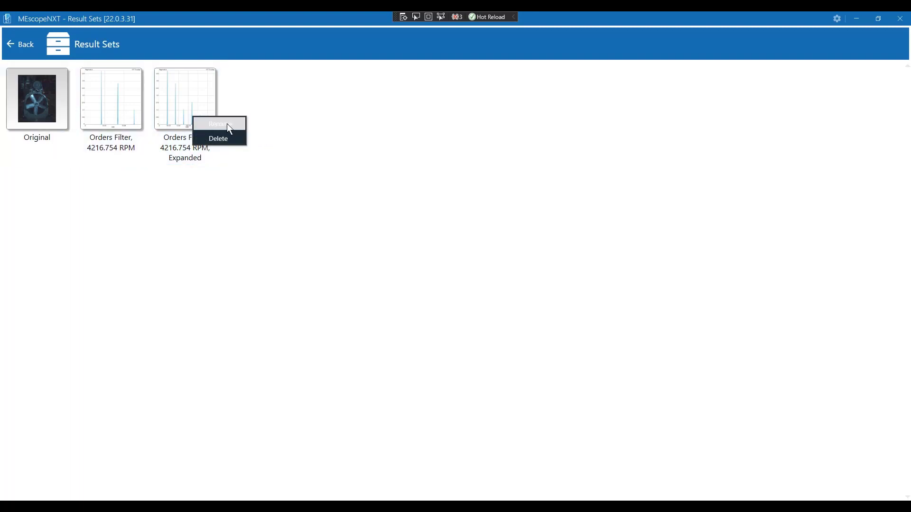
left_click(331, 129)
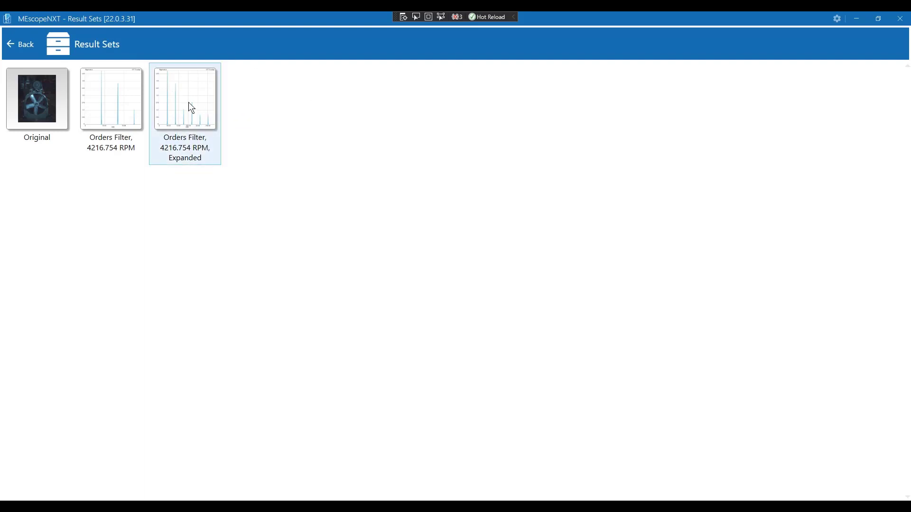
left_click(22, 43)
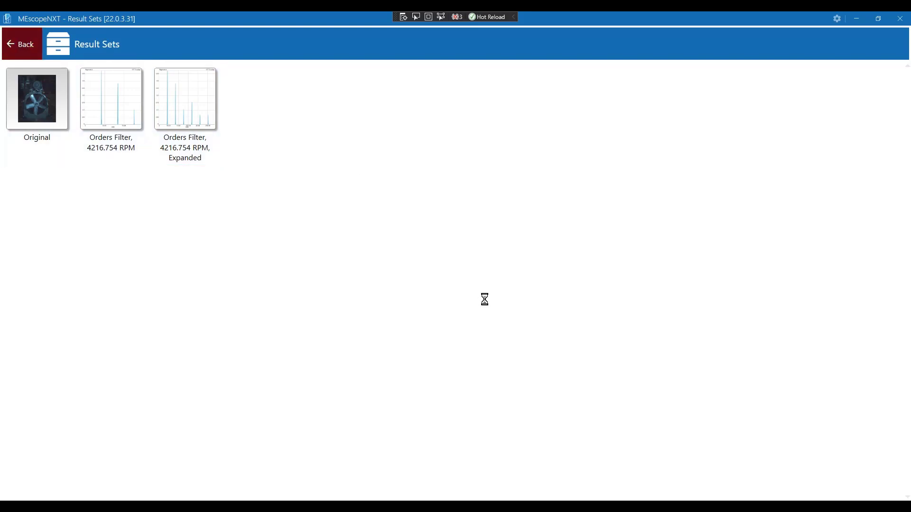